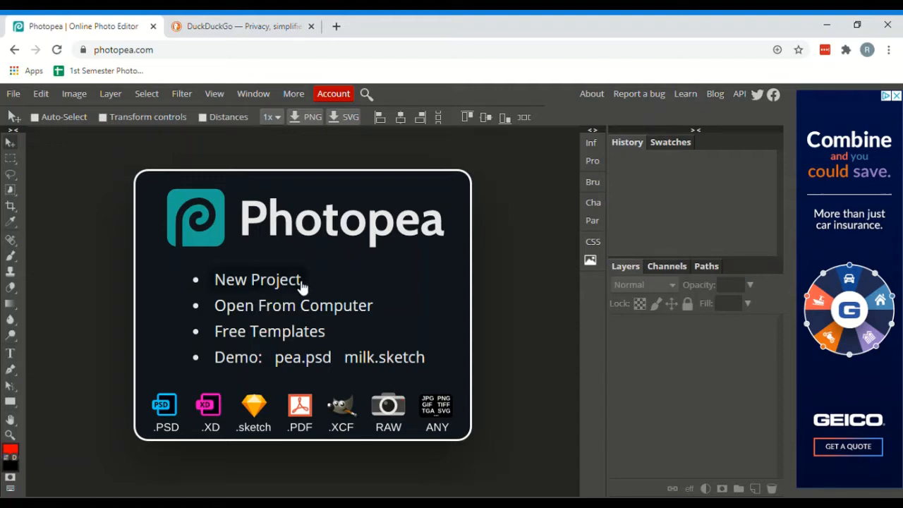
Create a new project at the default canvas size, named with the author's name followed by "_coloring"
left_click(276, 279)
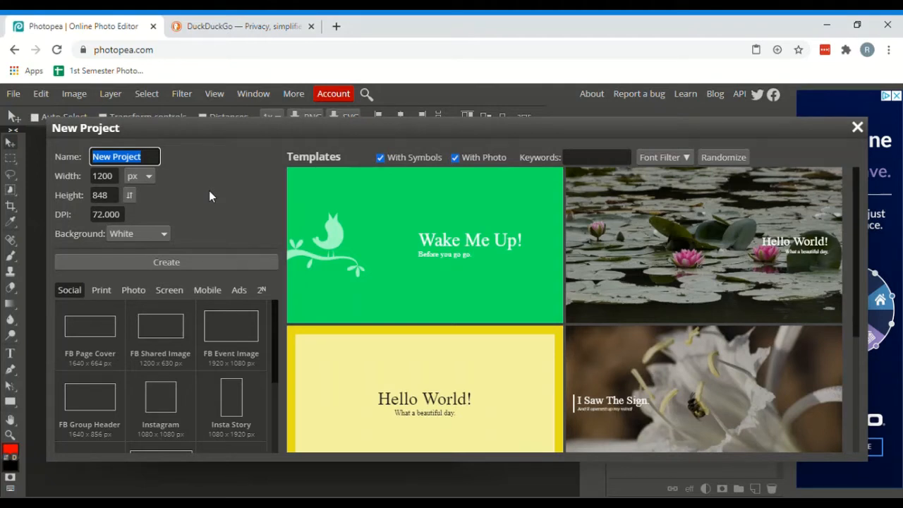
type("s")
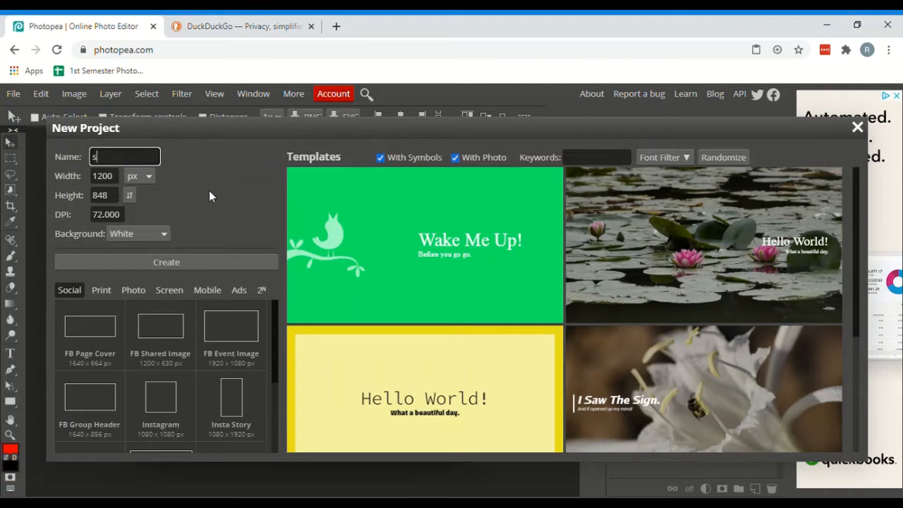
type("hrey_")
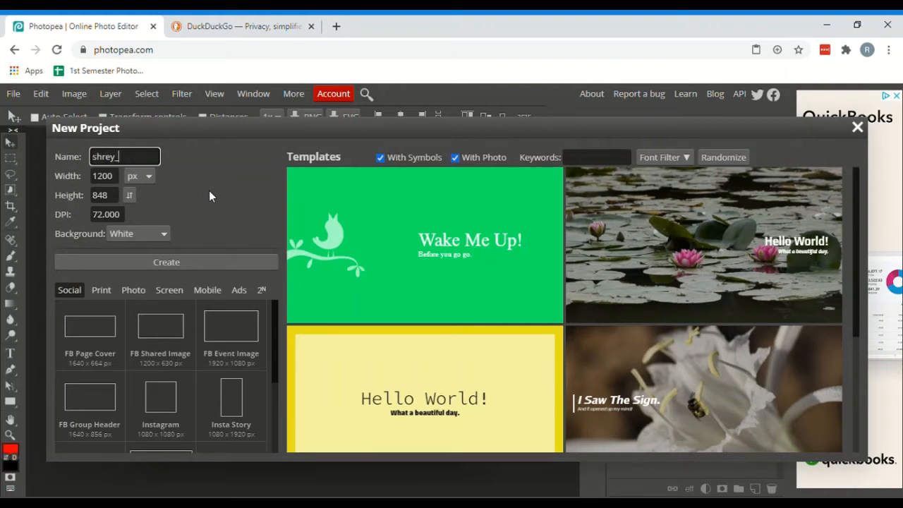
type("coloring")
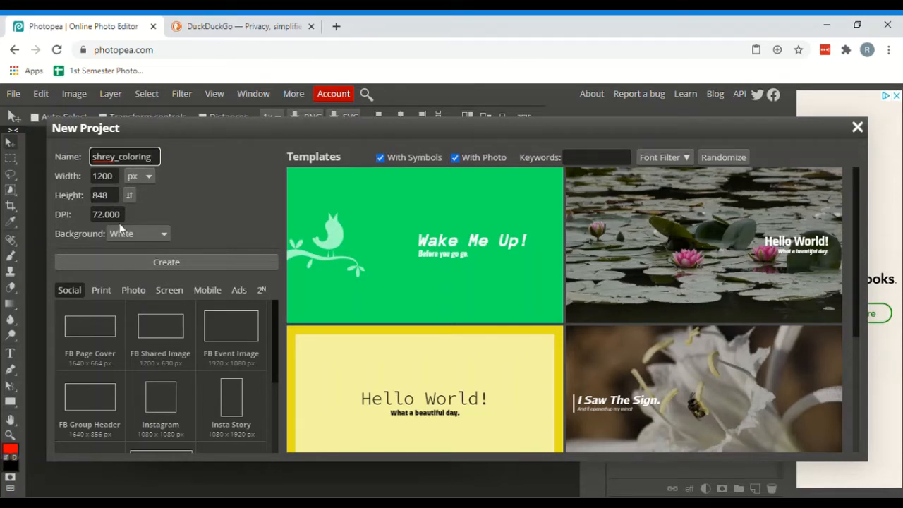
left_click(161, 262)
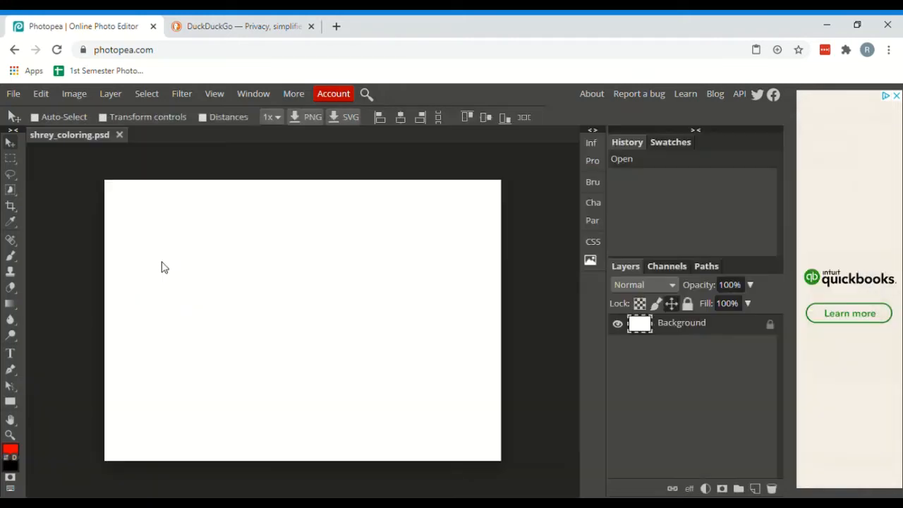
Switch to DuckDuckGo and search the web for "coloring page star wars"
left_click(255, 28)
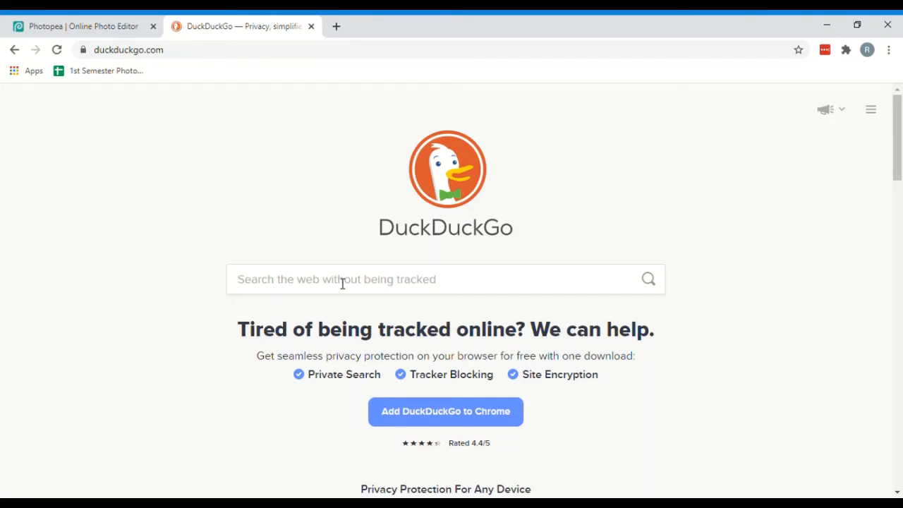
type("coloring")
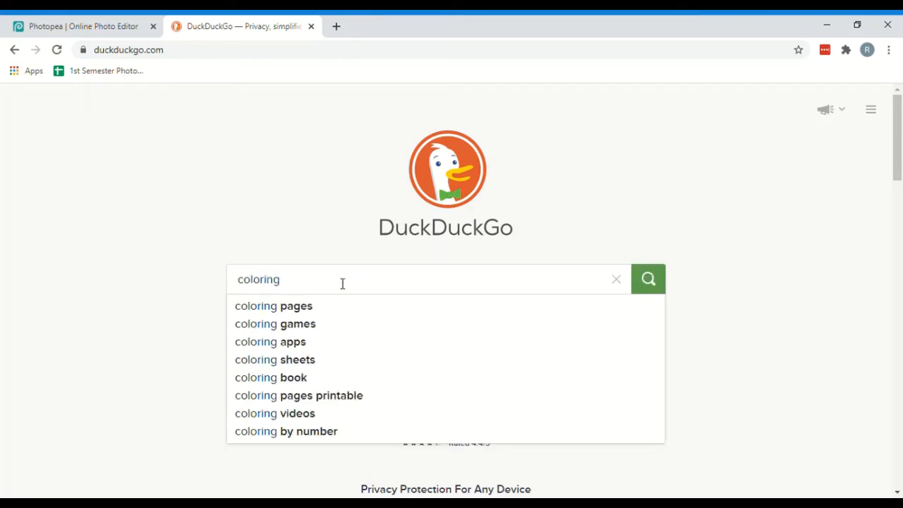
type(" page")
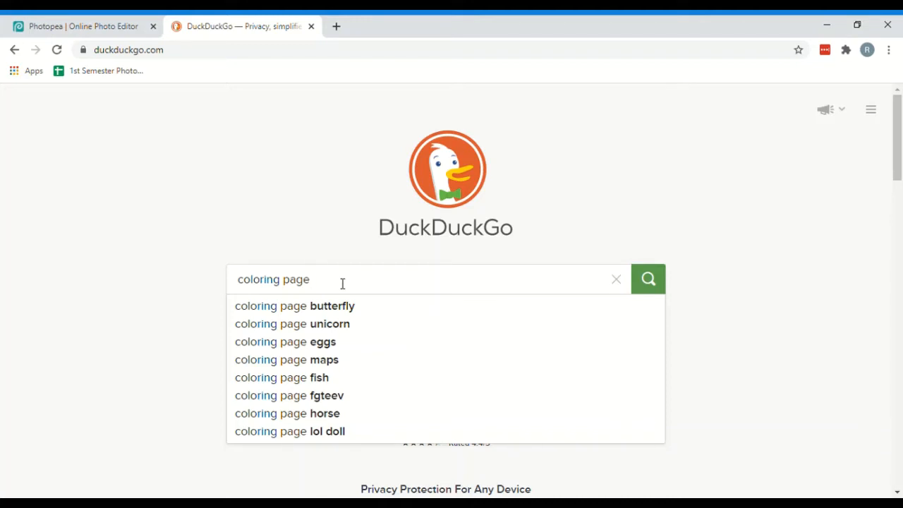
type("star wars")
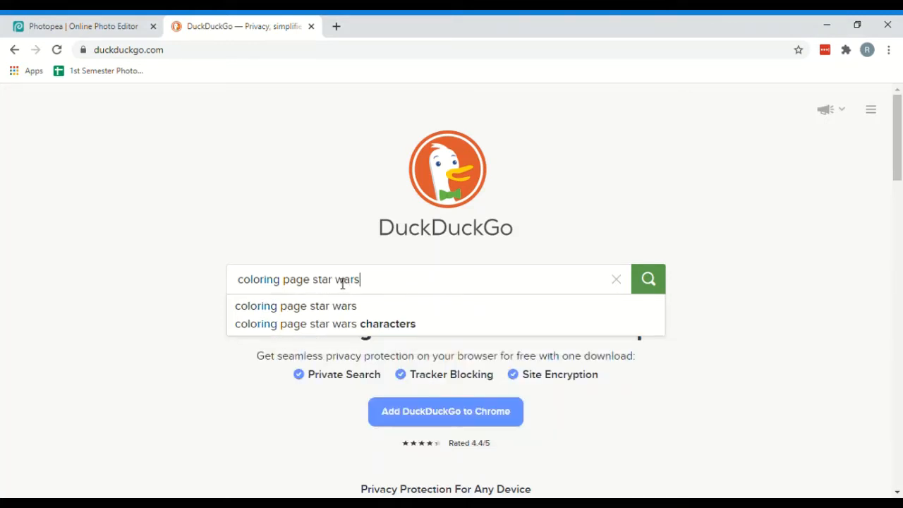
key("Return")
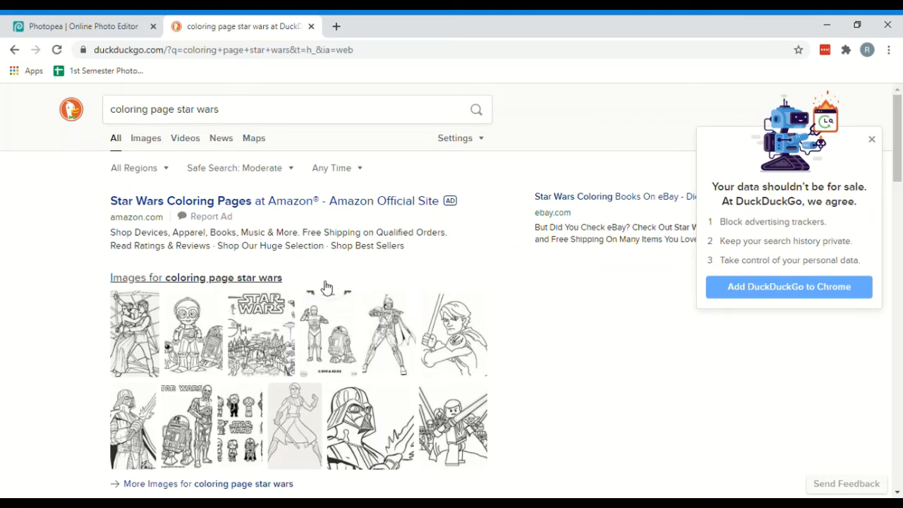
Show the image results and preview the Mandalorian coloring page from coloringtop.com
scroll(329, 286, "down", 2)
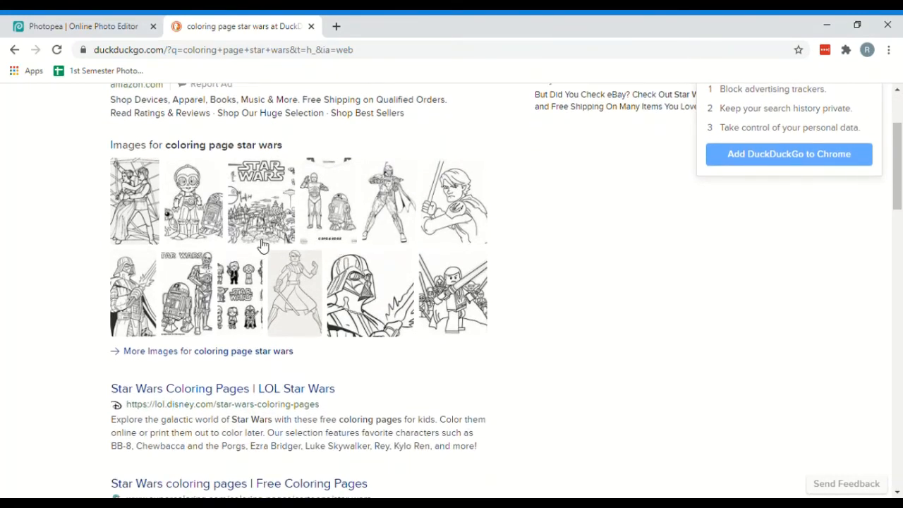
scroll(321, 234, "down", 3)
scroll(327, 236, "up", 4)
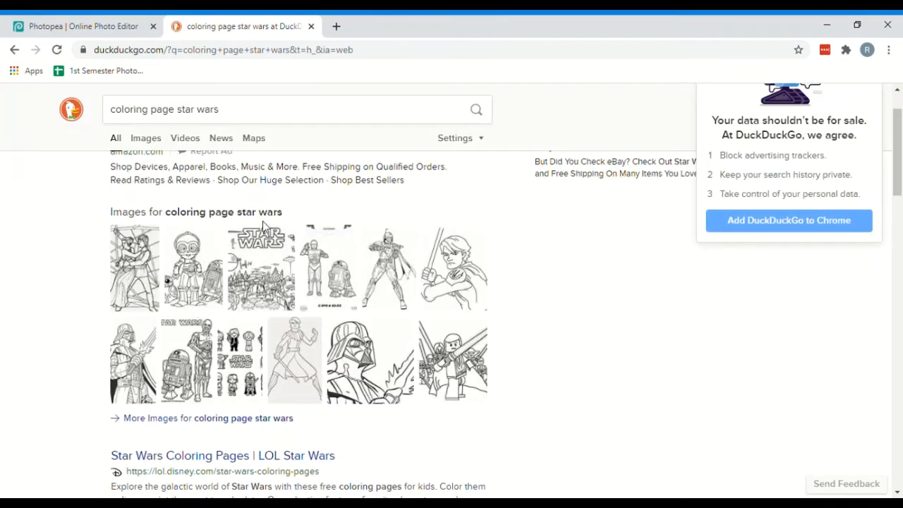
left_click(219, 215)
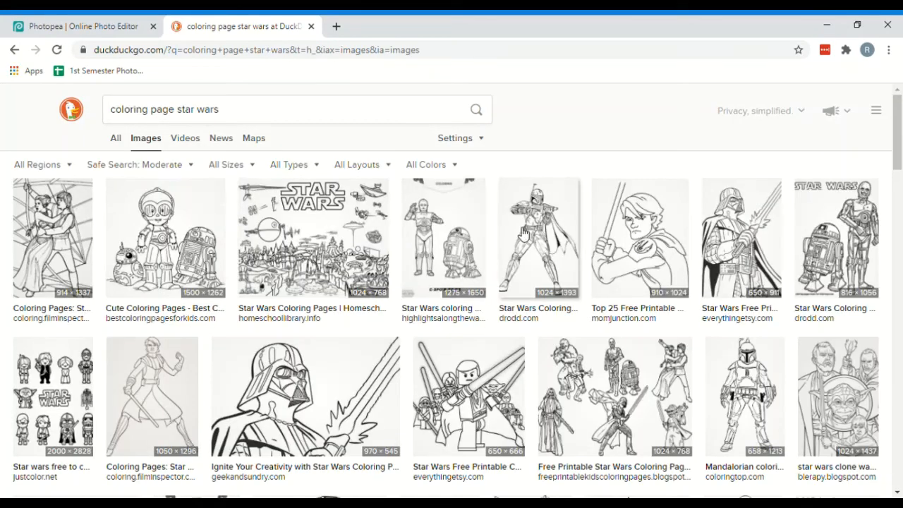
scroll(522, 265, "down", 1)
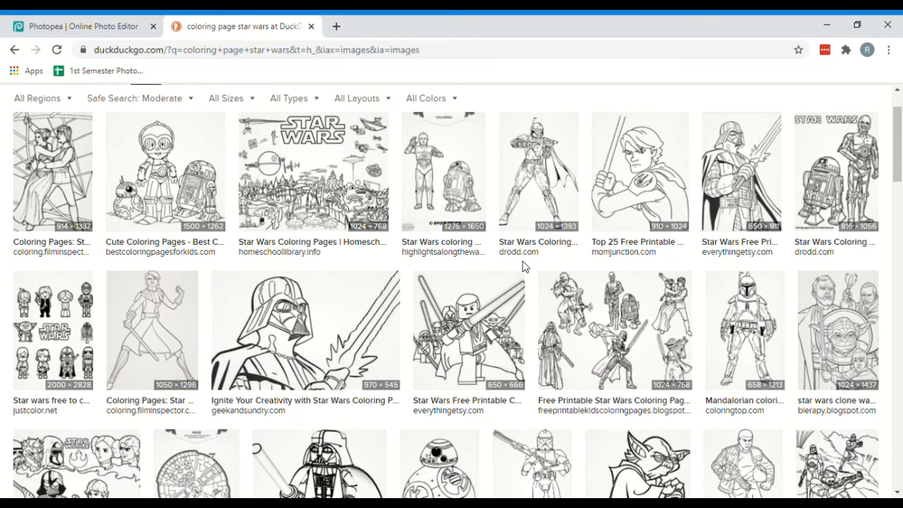
left_click(757, 319)
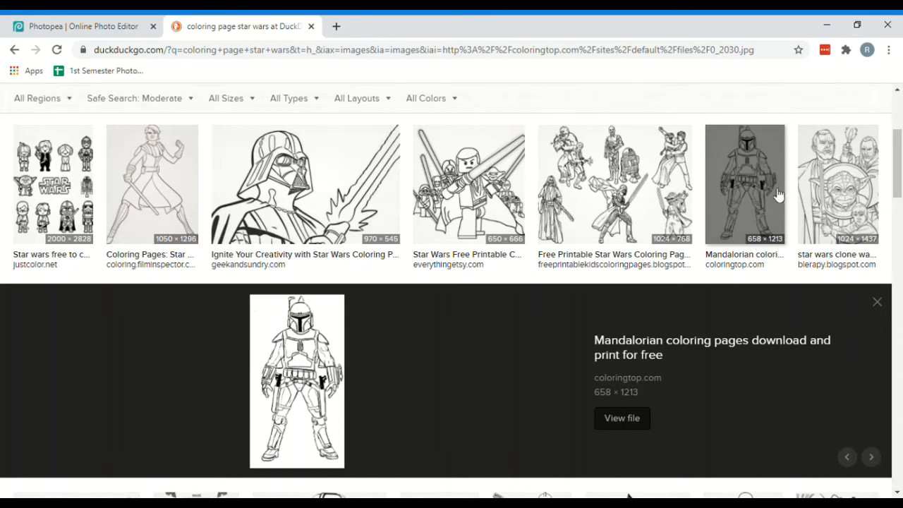
Copy the previewed Mandalorian drawing and paste it into the Photopea project as a new layer
scroll(585, 387, "down", 2)
scroll(351, 416, "up", 3)
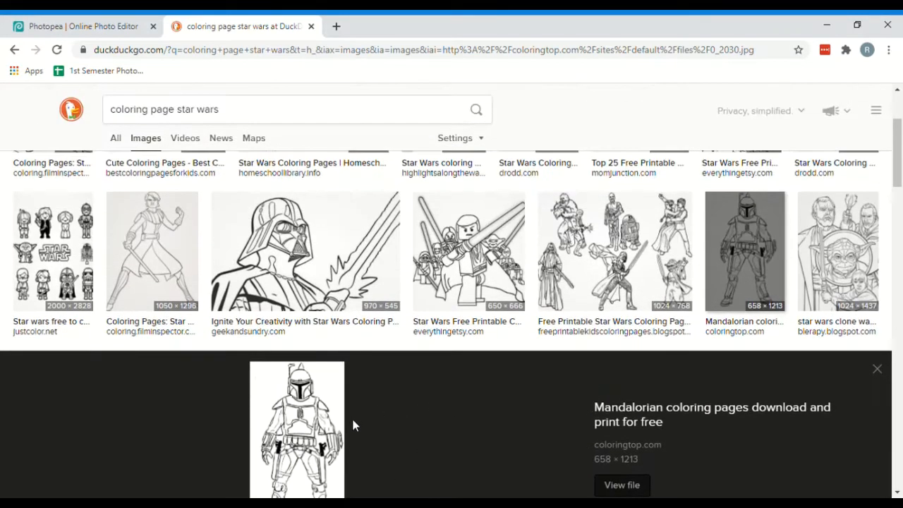
scroll(363, 427, "down", 3)
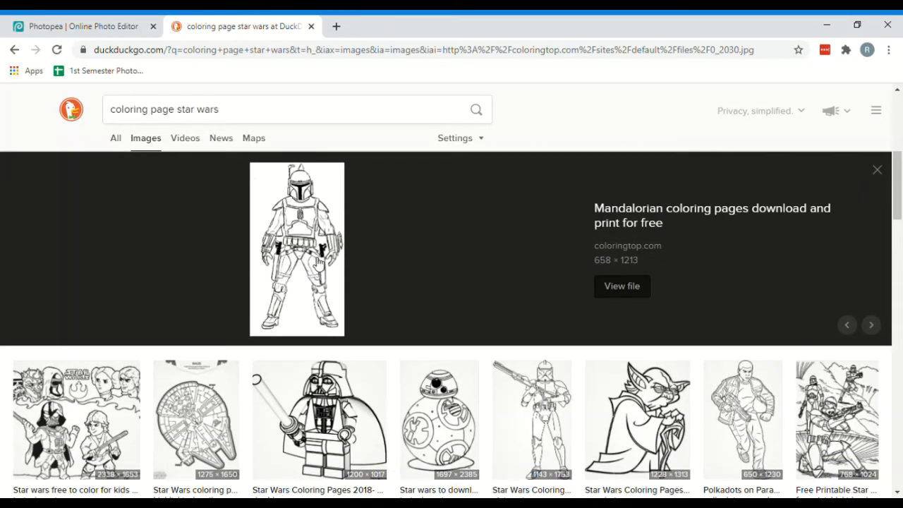
scroll(758, 377, "up", 5)
scroll(755, 378, "down", 4)
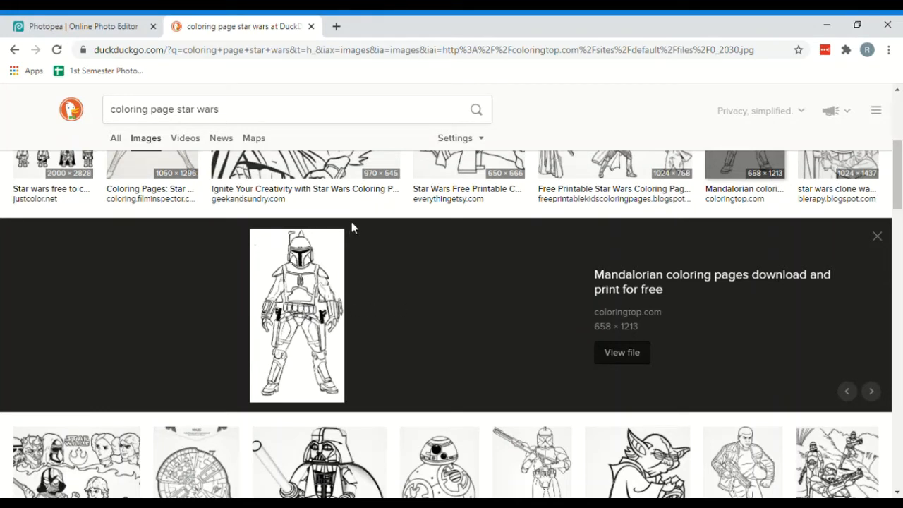
left_click(97, 23)
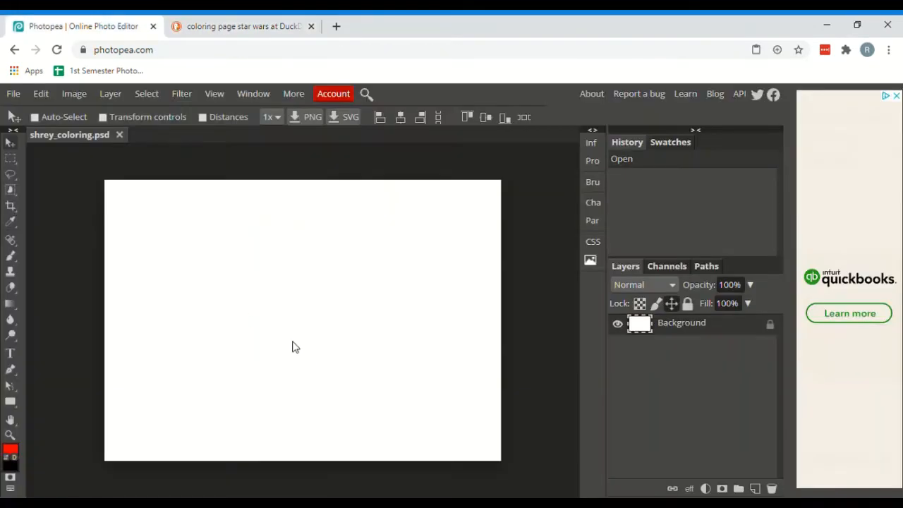
key("ctrl+v")
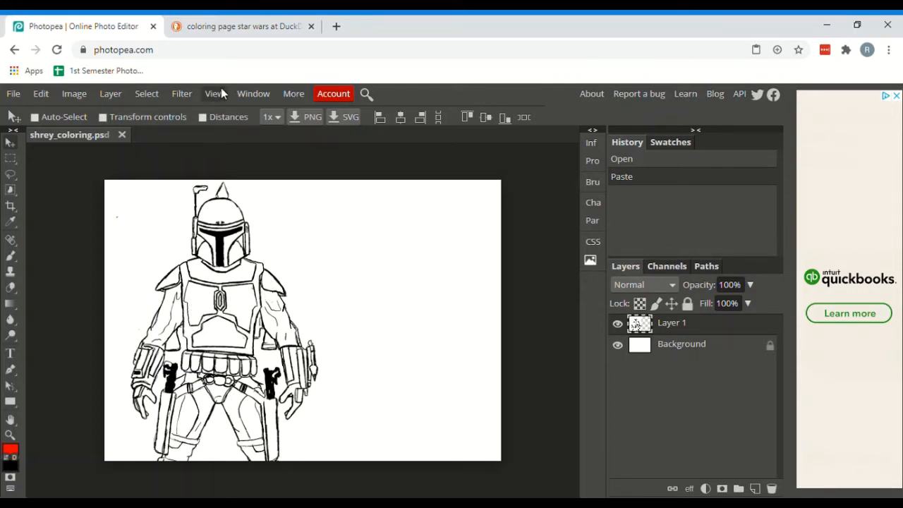
Look up the Mandalorian drawing's pixel dimensions in the DuckDuckGo preview, and return to Photopea
left_click(248, 26)
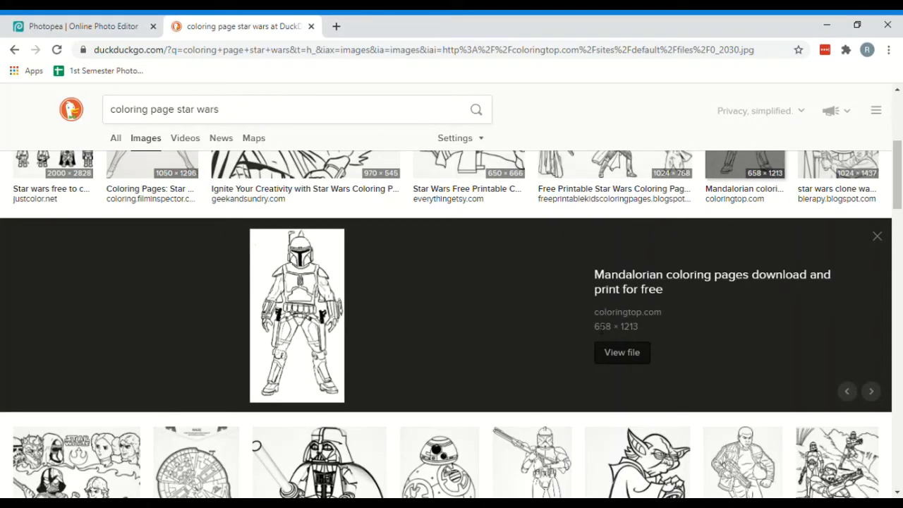
left_click_drag(594, 327, 637, 328)
left_click(646, 329)
left_click(113, 26)
Set the canvas width to 658 px, rechecking the drawing's dimensions in the DuckDuckGo preview
left_click(66, 94)
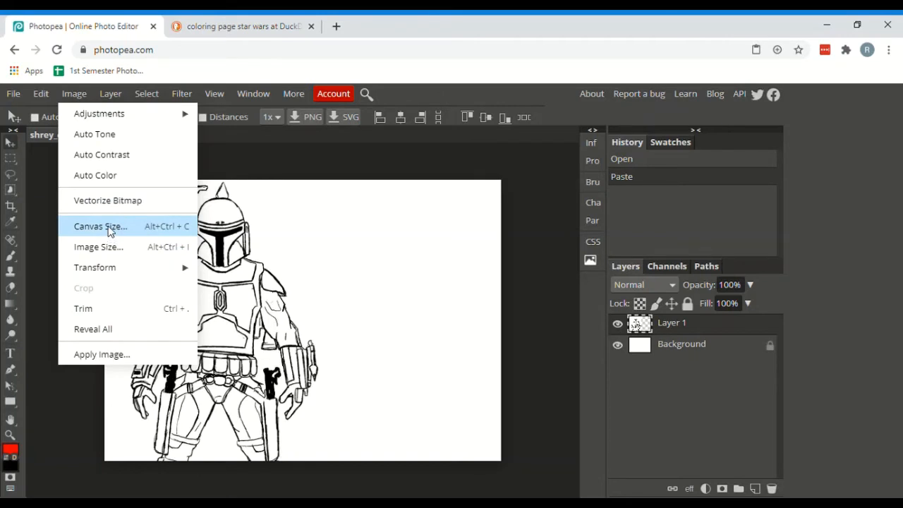
left_click(110, 227)
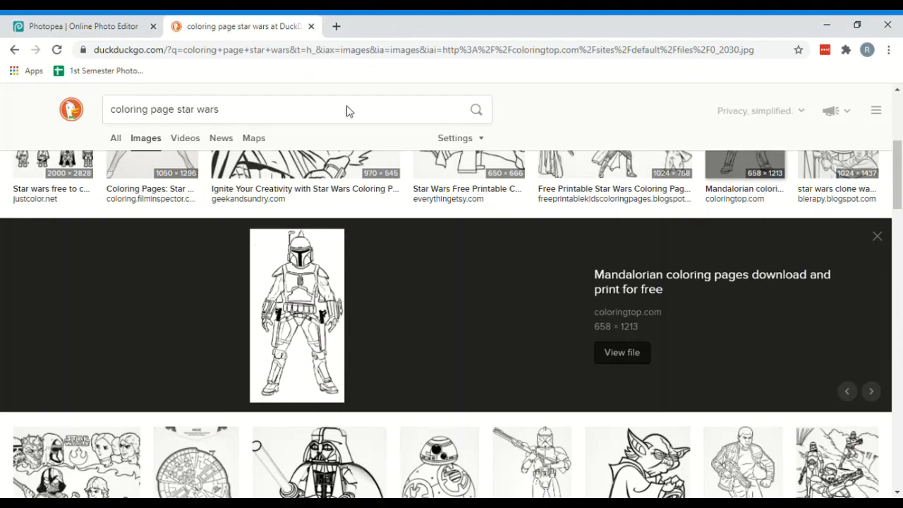
left_click(225, 27)
left_click(99, 26)
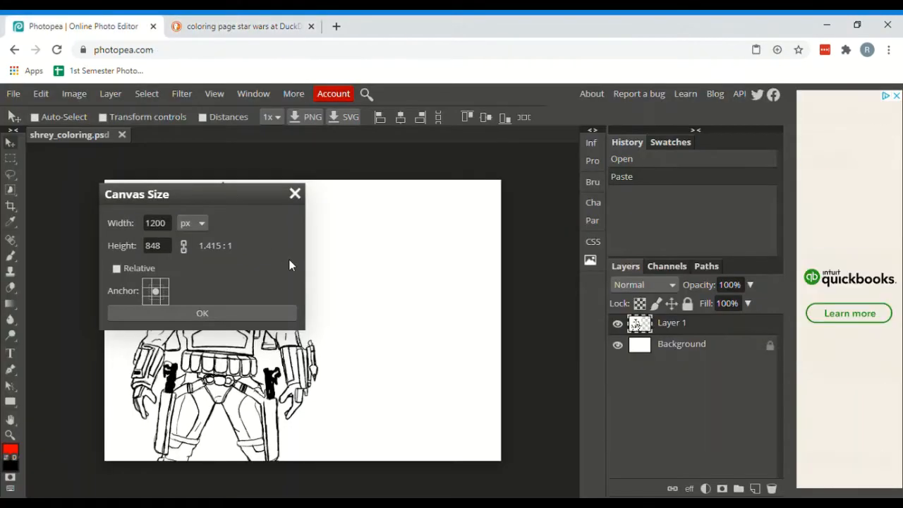
double_click(161, 223)
type("61")
key("BackSpace")
type("5")
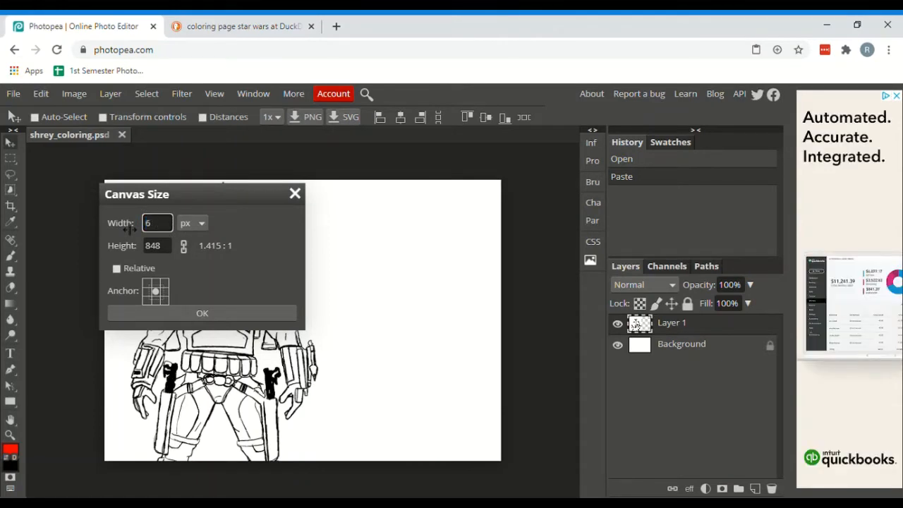
type("8")
key("Tab")
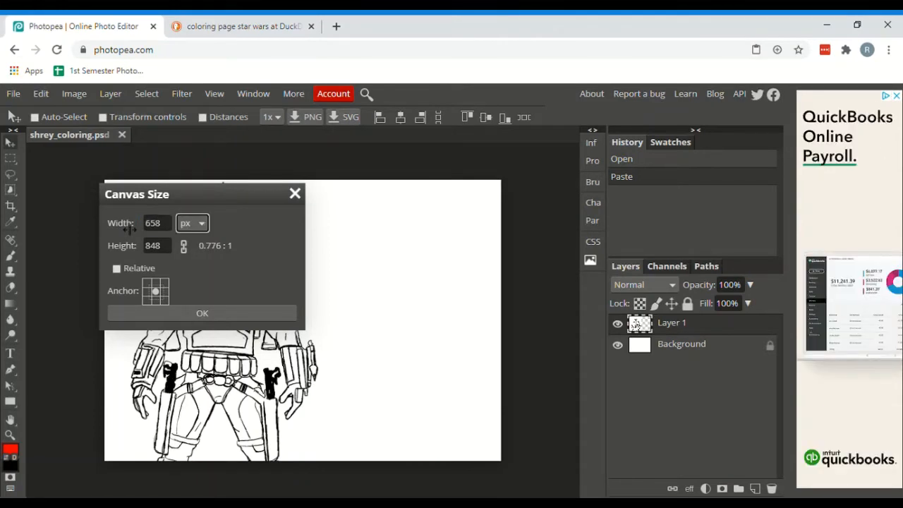
Set the canvas height to 1213 px, apply the new size, and move the drawing to fill the canvas
key("Tab")
type("1")
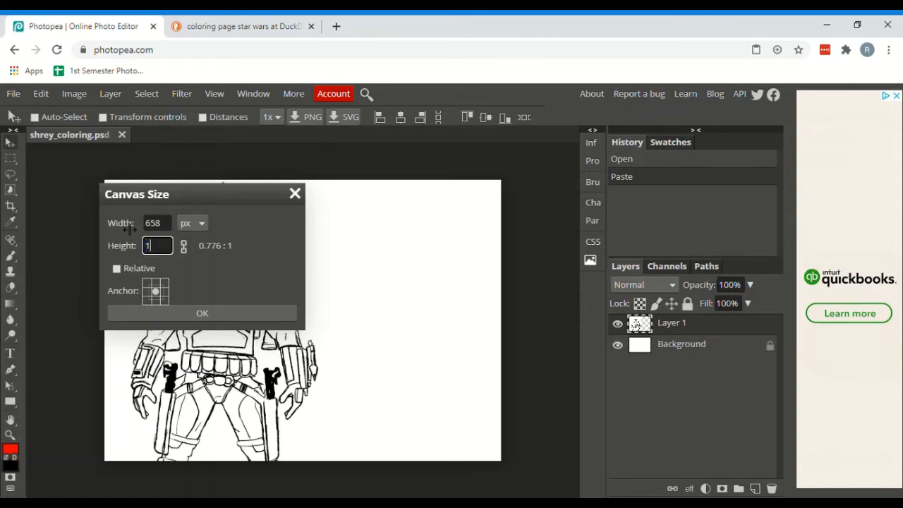
type("213")
left_click(220, 227)
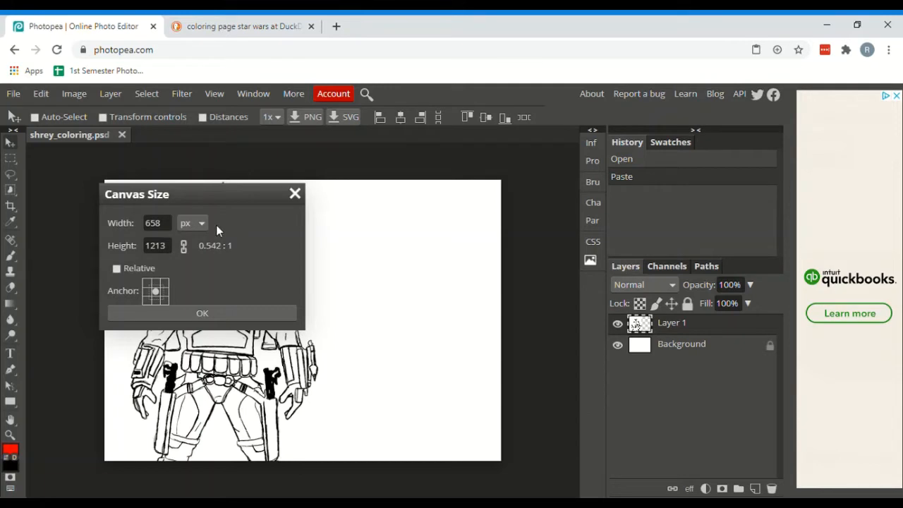
left_click(202, 313)
left_click_drag(247, 337, 333, 300)
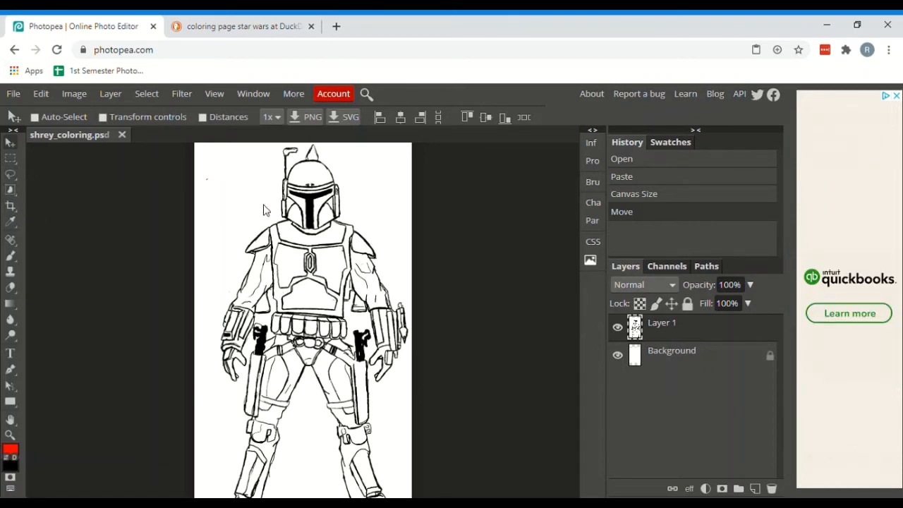
Select the white dome of the helmet with the Magic Wand
left_click(9, 191)
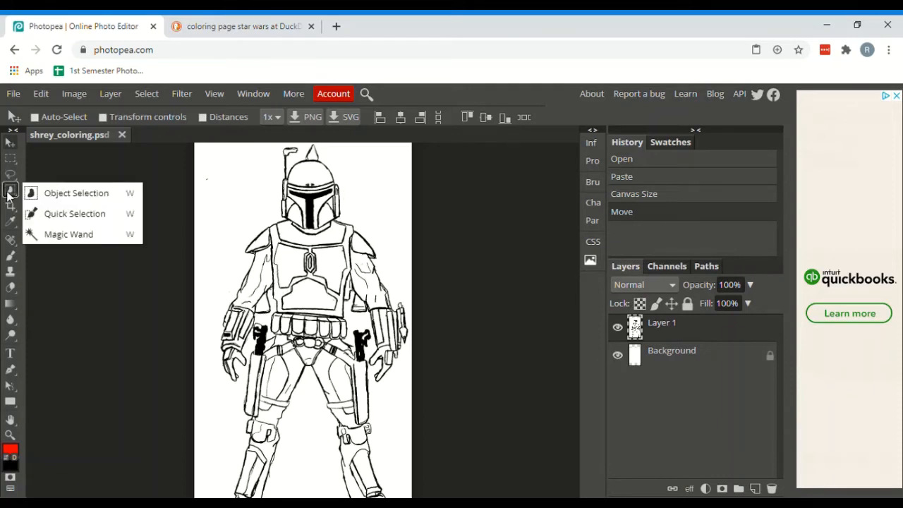
left_click(65, 235)
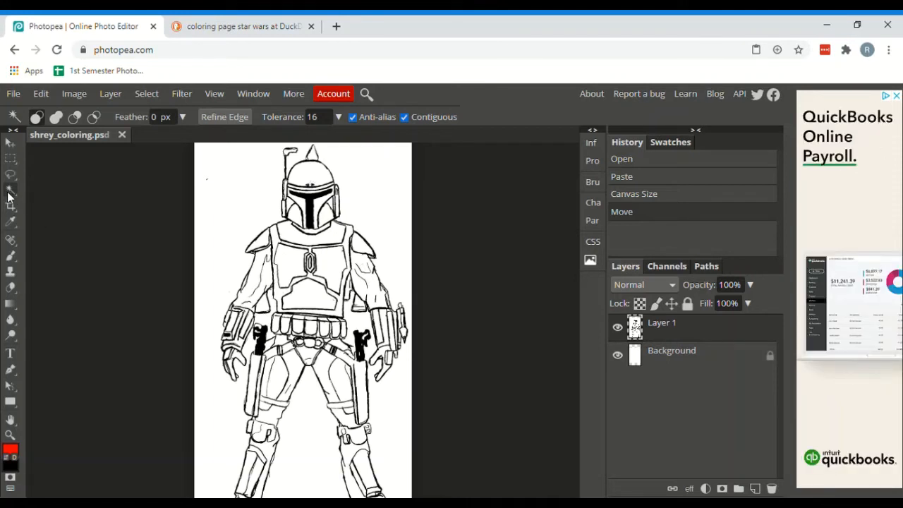
left_click(317, 176)
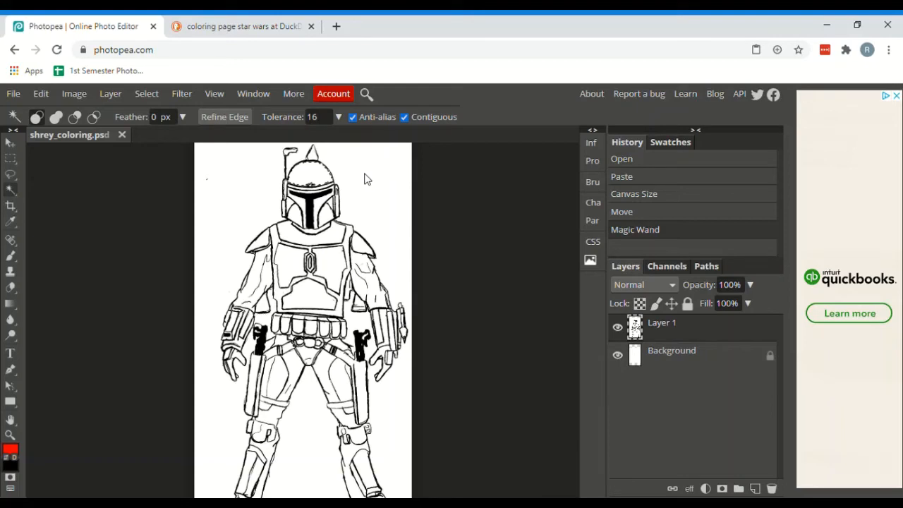
Select the white background surrounding the figure with the Magic Wand, replacing the helmet selection
scroll(370, 181, "up", 3)
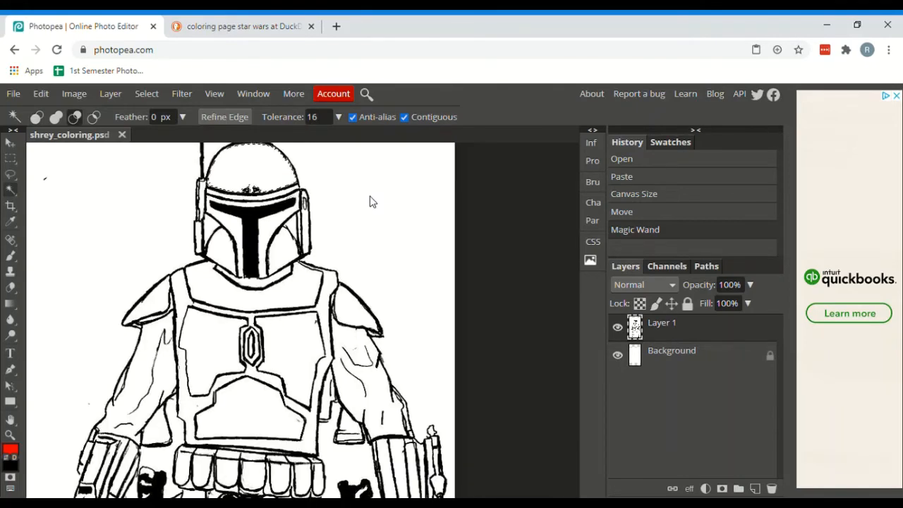
scroll(439, 242, "up", 2)
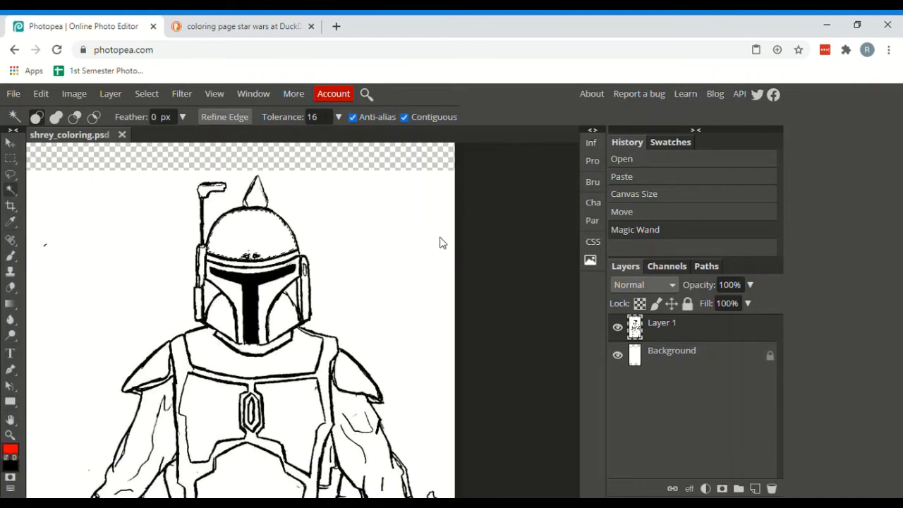
left_click(413, 259)
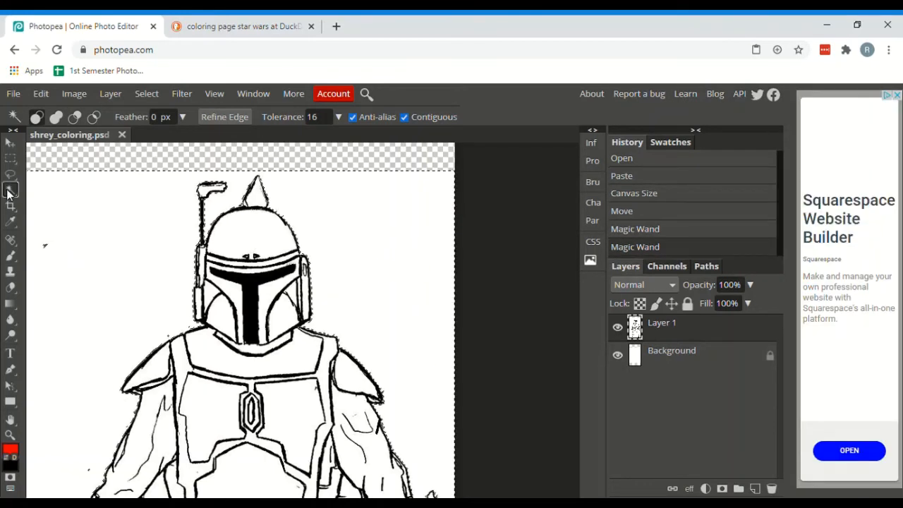
Select the helmet's white dome with the Magic Wand, trying the collar area of the chest in between
left_click(251, 234)
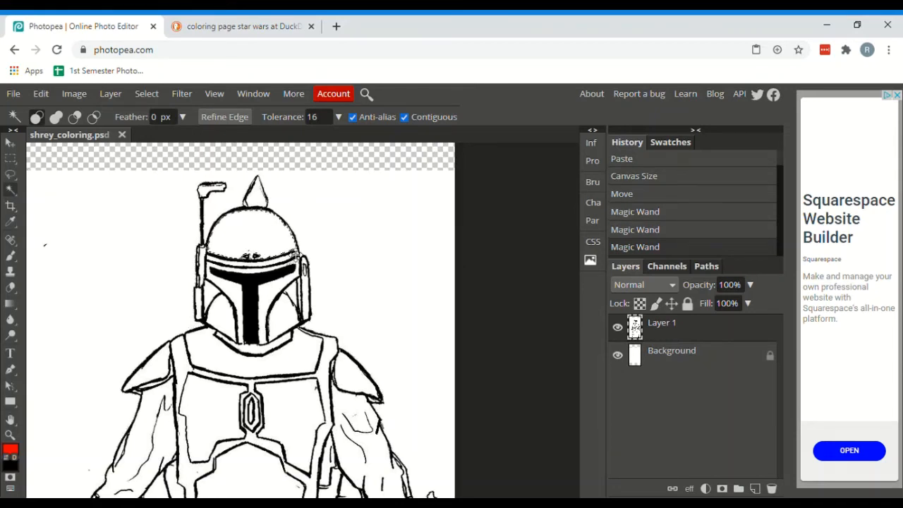
left_click(203, 362)
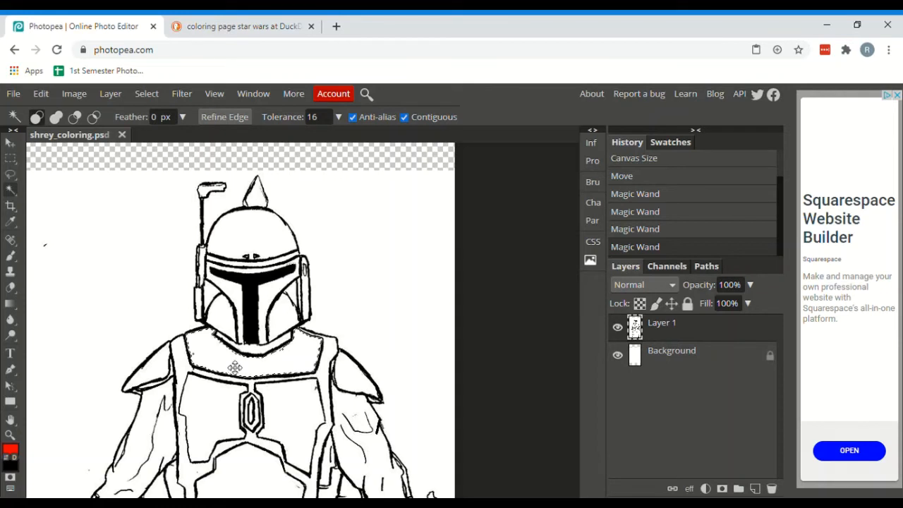
left_click(252, 240)
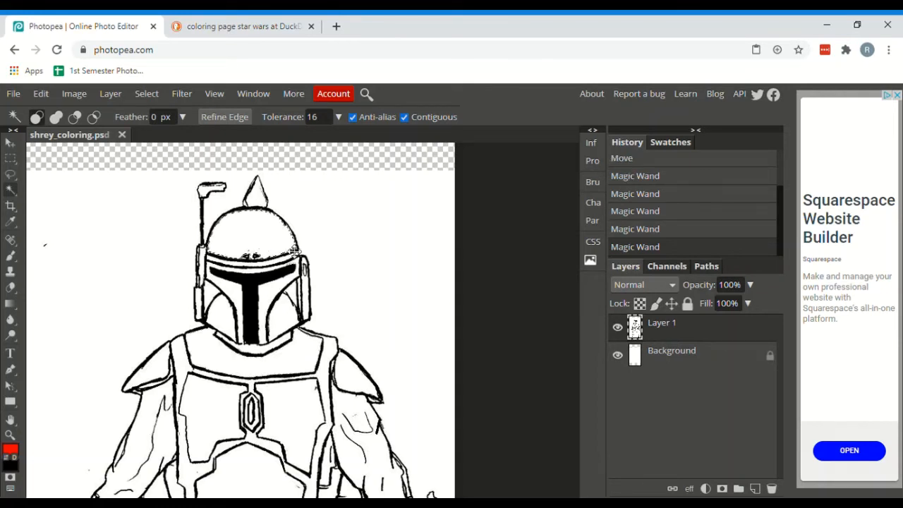
Set the foreground color to the light teal 7ccac4
left_click(11, 450)
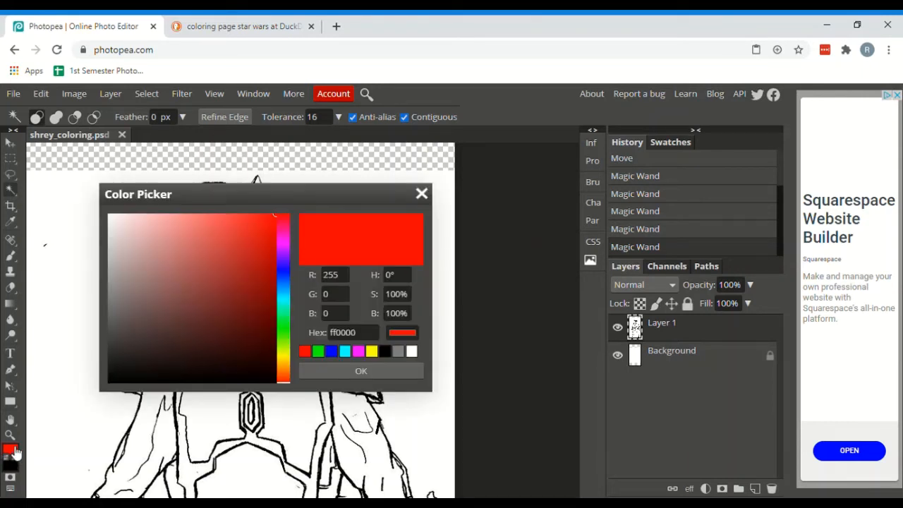
left_click(283, 300)
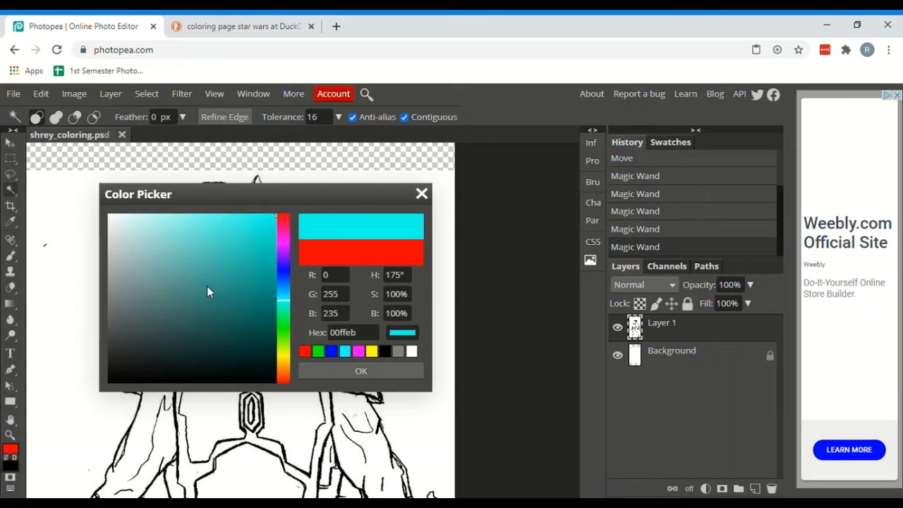
left_click(174, 239)
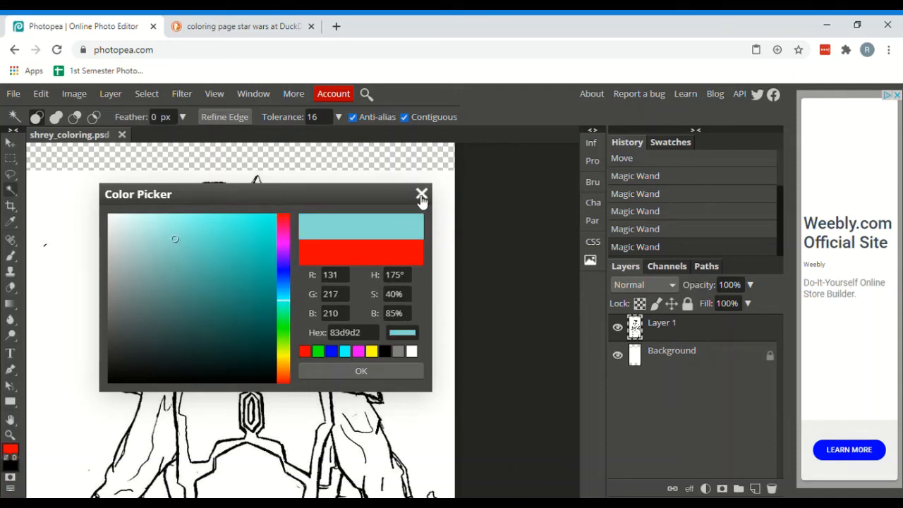
left_click(173, 249)
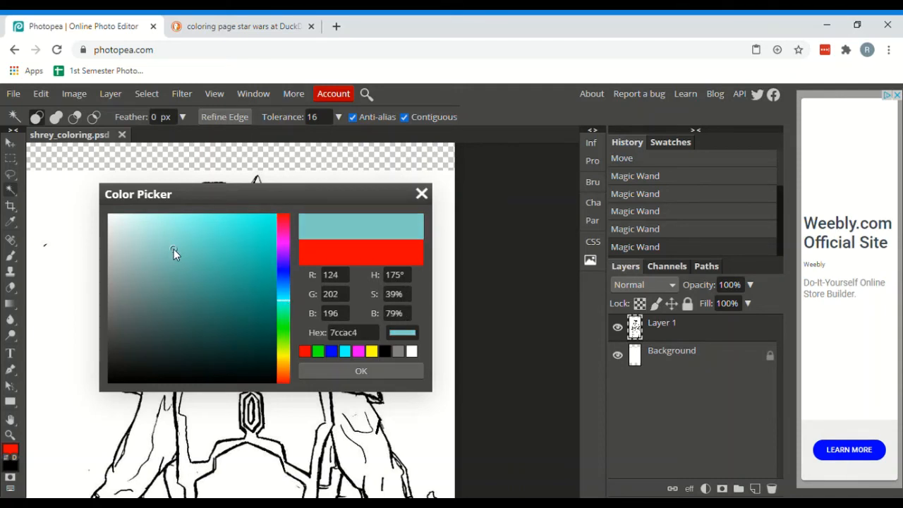
left_click(384, 371)
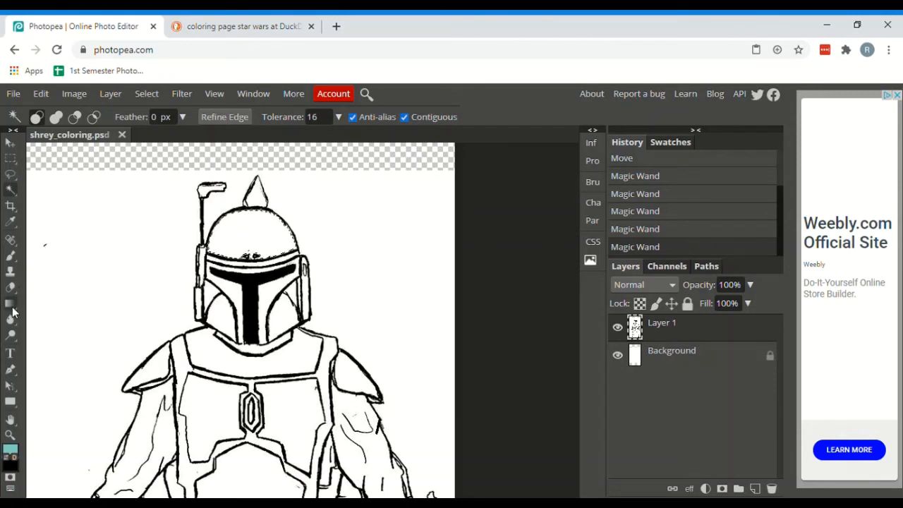
Fill the selected helmet dome with the light teal foreground color using the Paint Bucket Tool
right_click(13, 308)
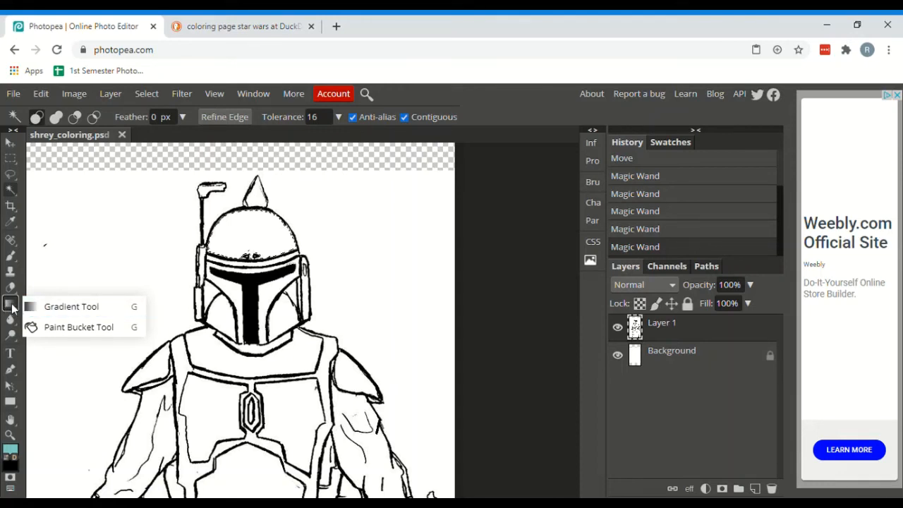
left_click(12, 305)
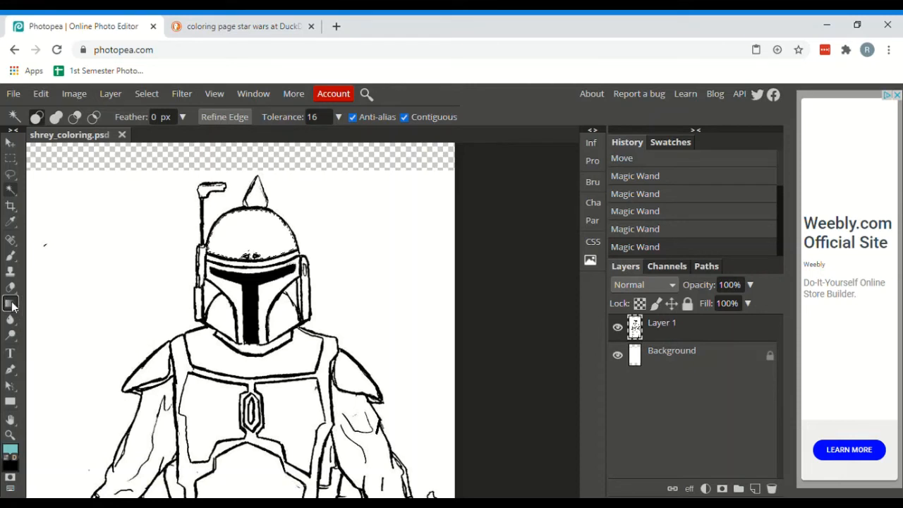
right_click(12, 306)
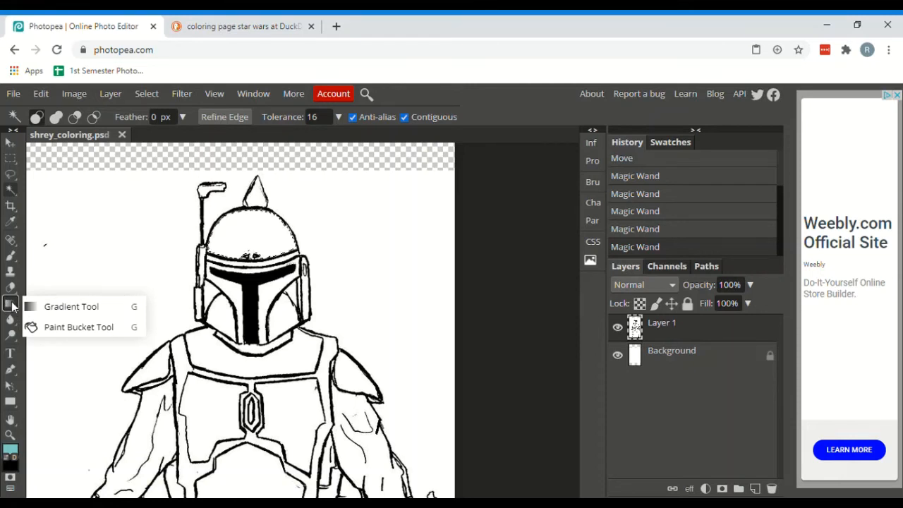
left_click(71, 327)
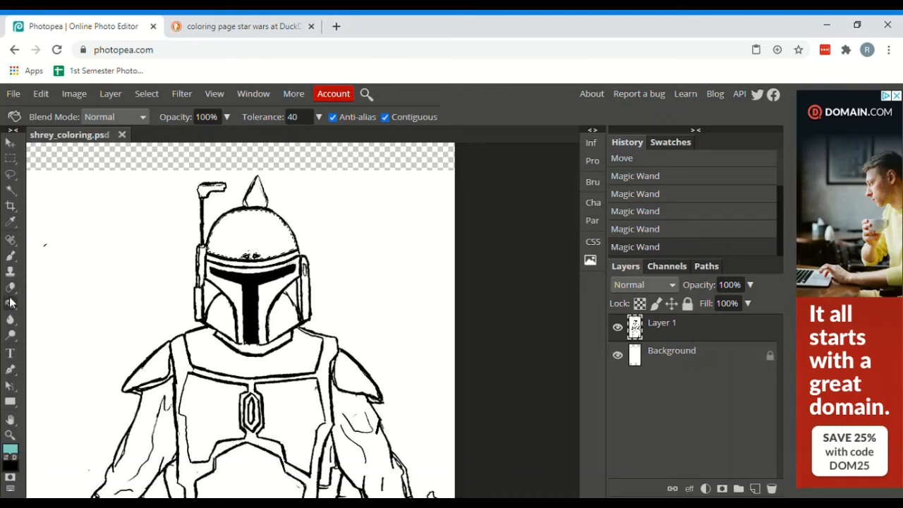
left_click(260, 239)
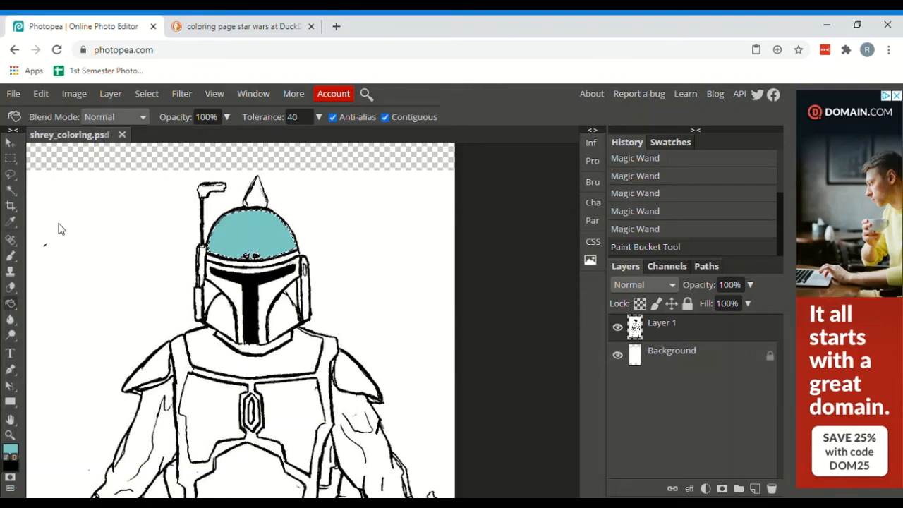
Select the collar area below the helmet with the Magic Wand and paint it light teal with a 141 px brush
left_click(11, 189)
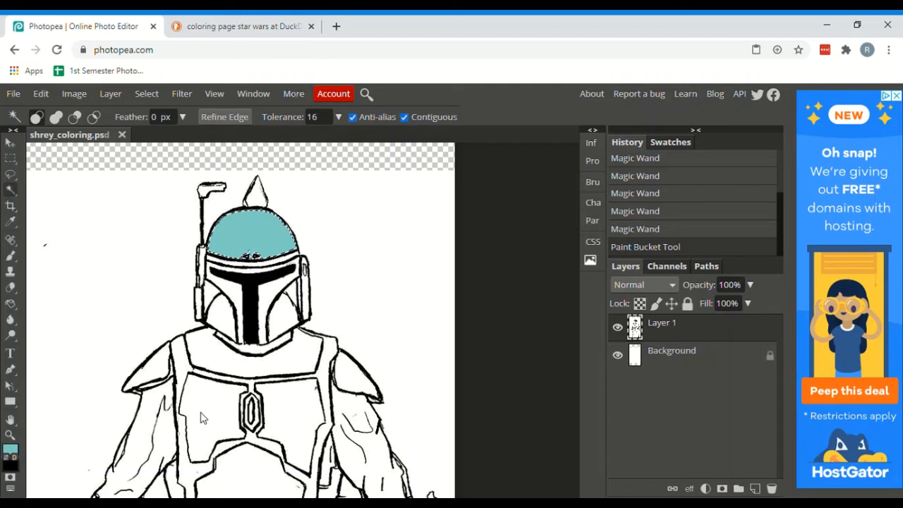
left_click(218, 363)
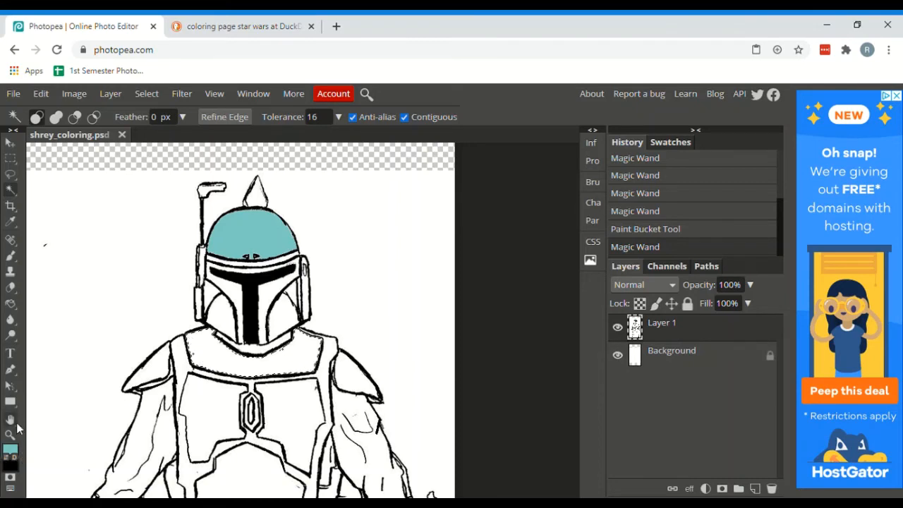
left_click(11, 257)
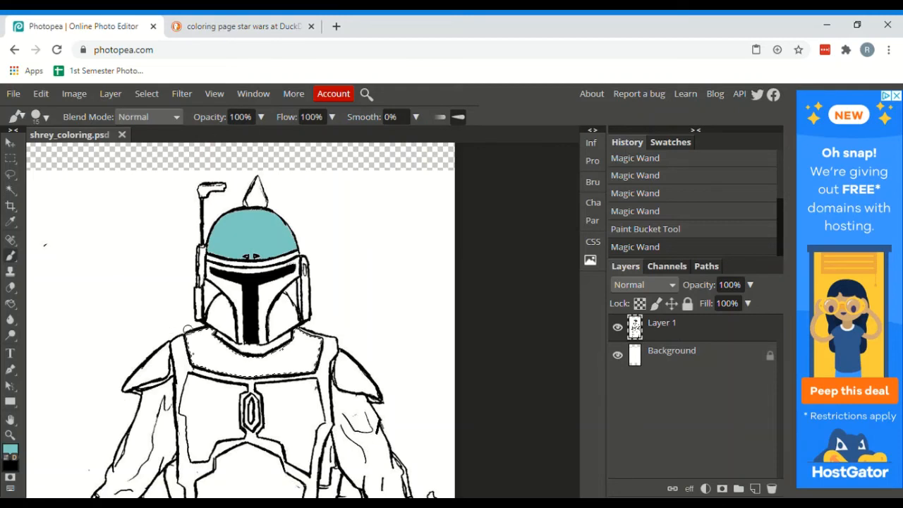
left_click(39, 116)
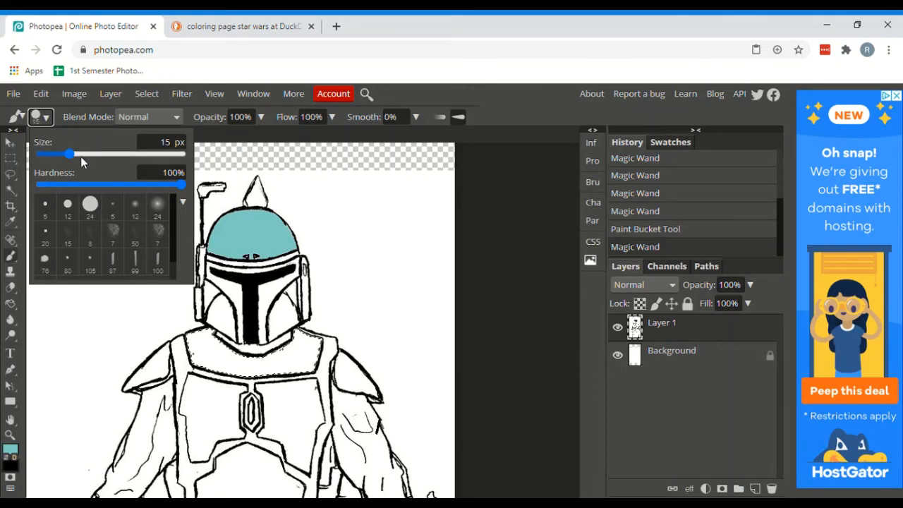
left_click_drag(70, 157, 107, 155)
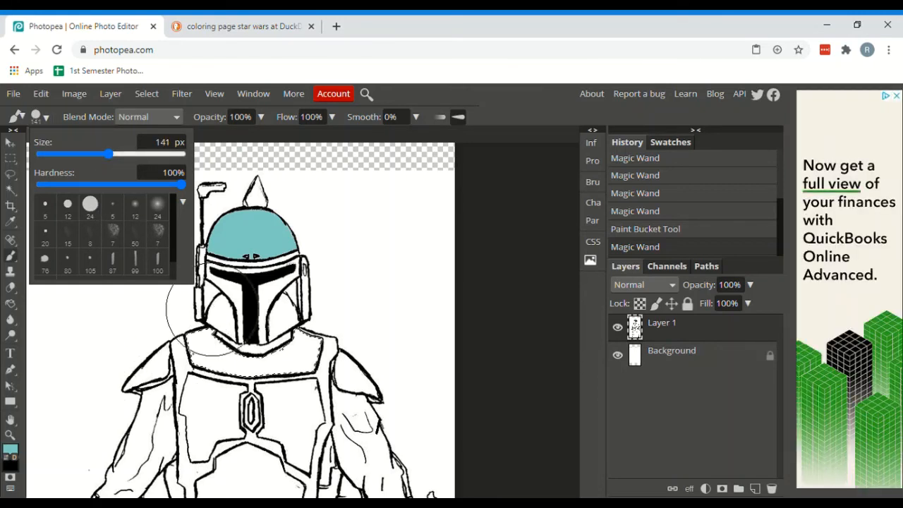
mouse_move(174, 372)
left_mouse_down()
mouse_move(191, 328)
mouse_move(211, 307)
mouse_move(278, 367)
left_mouse_up()
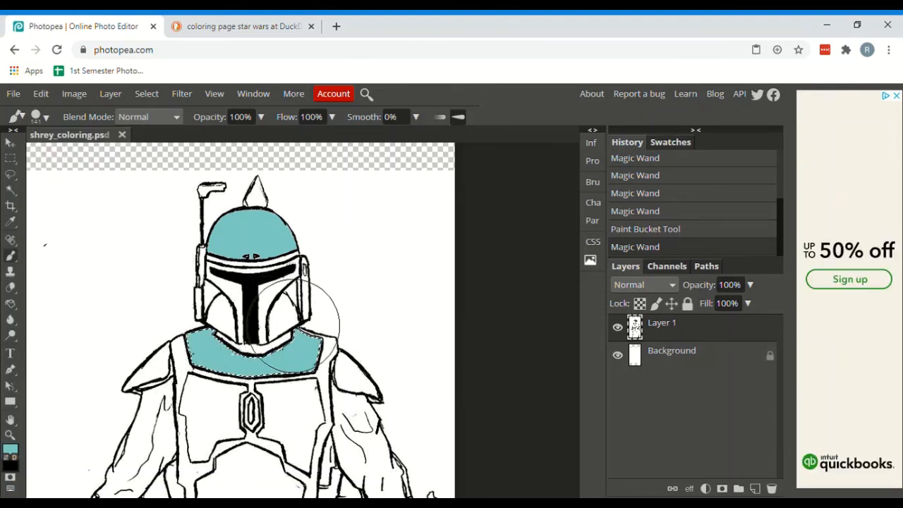
left_click(335, 371)
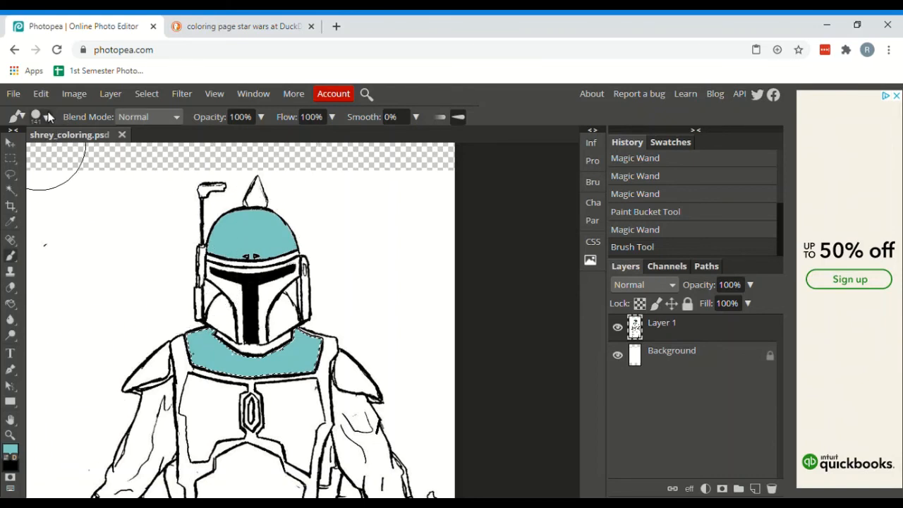
Set the brush size to 25 px and the foreground color to the dark teal 456865
left_click(35, 116)
mouse_move(106, 152)
left_mouse_down()
mouse_move(56, 154)
mouse_move(80, 158)
left_mouse_up()
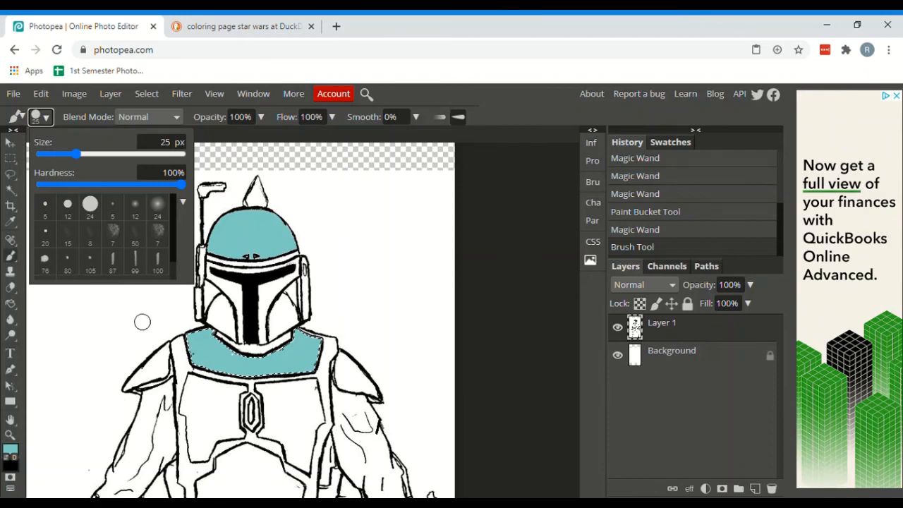
left_click(10, 448)
left_click_drag(170, 248, 165, 313)
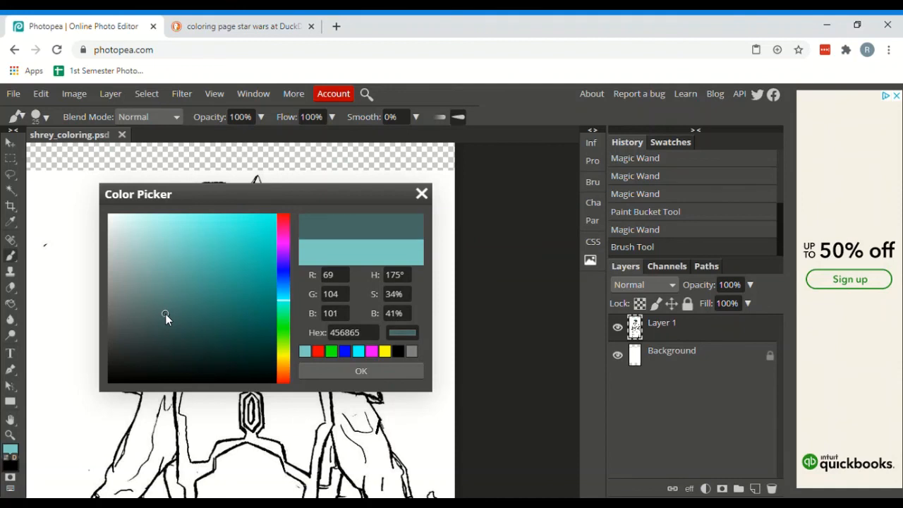
left_click(323, 371)
Select the border strips around the chest armor with the Magic Wand and fill them dark teal using the Paint Bucket Tool
left_click(10, 192)
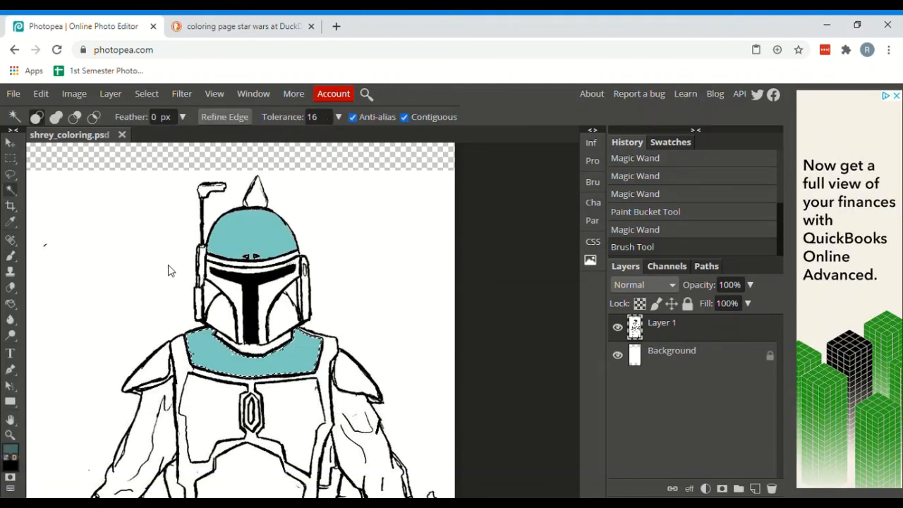
left_click(183, 367)
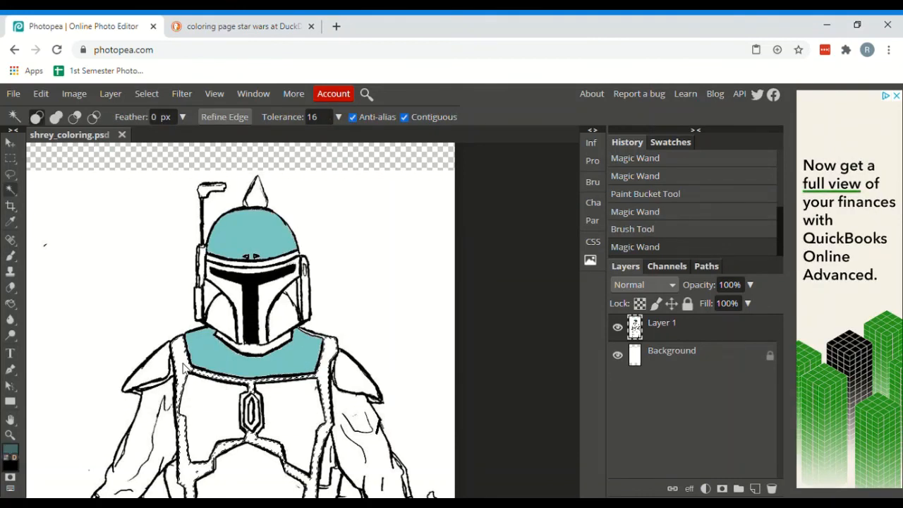
left_click(11, 303)
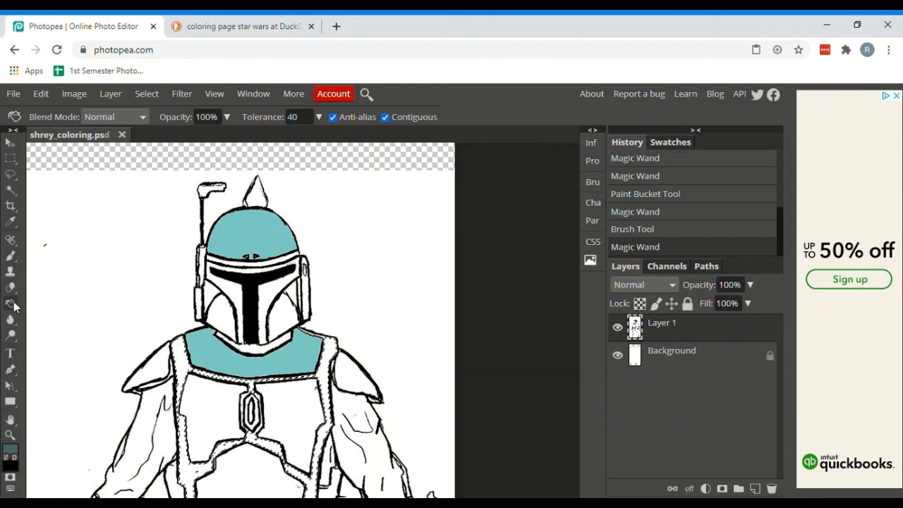
left_click(181, 355)
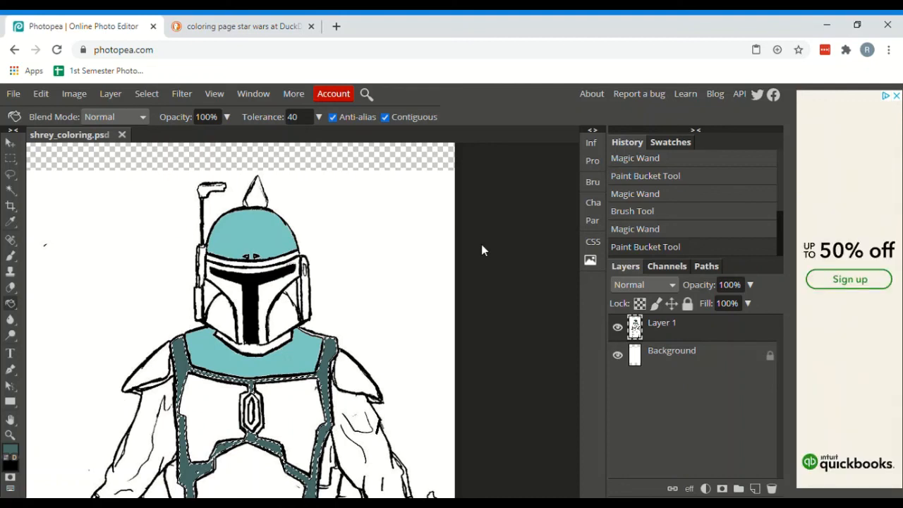
left_click(273, 28)
left_click(28, 25)
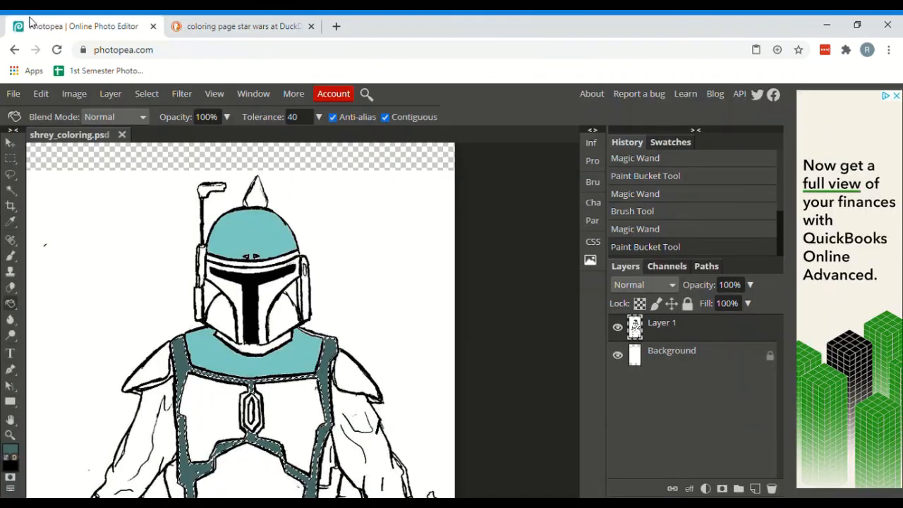